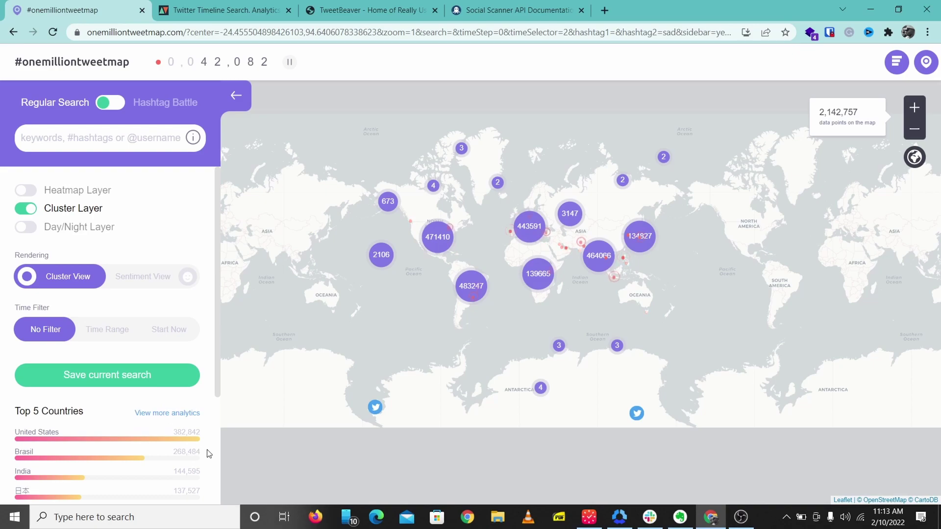
left_click(107, 336)
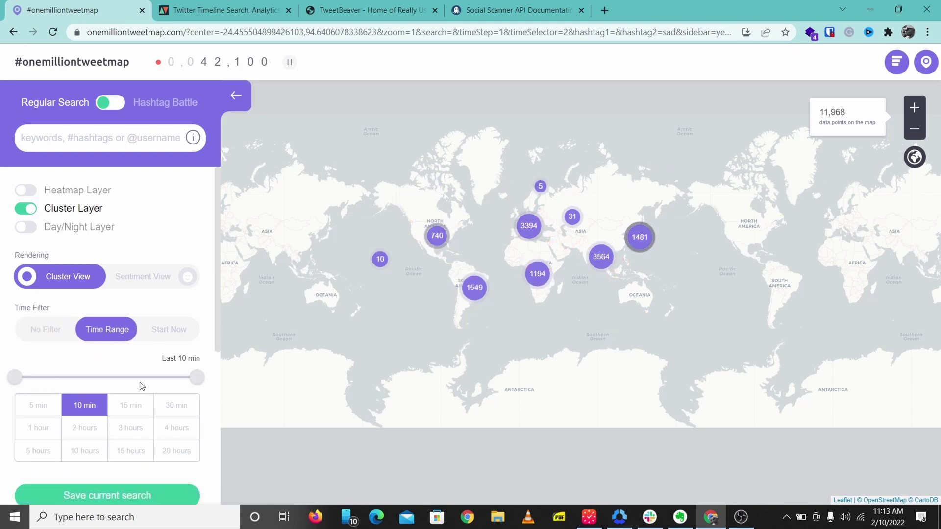
left_click(89, 436)
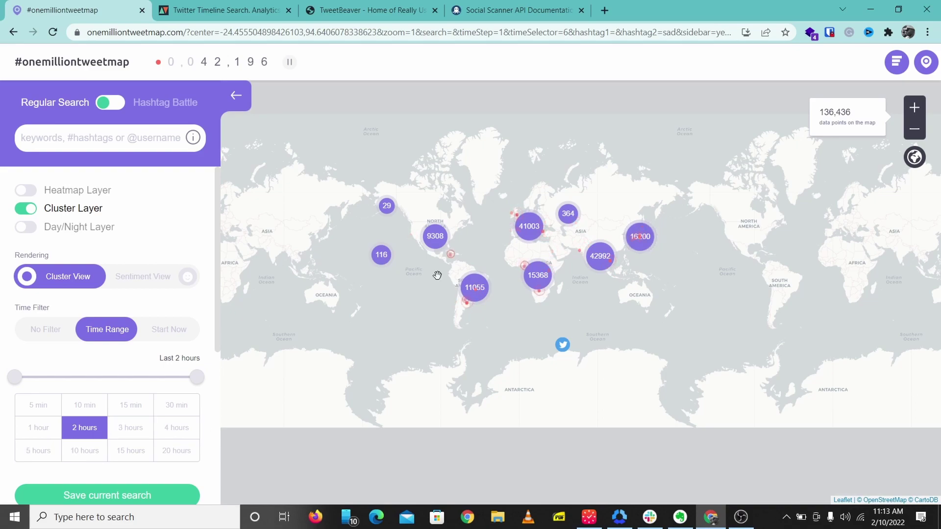
scroll(434, 270, "up", 2)
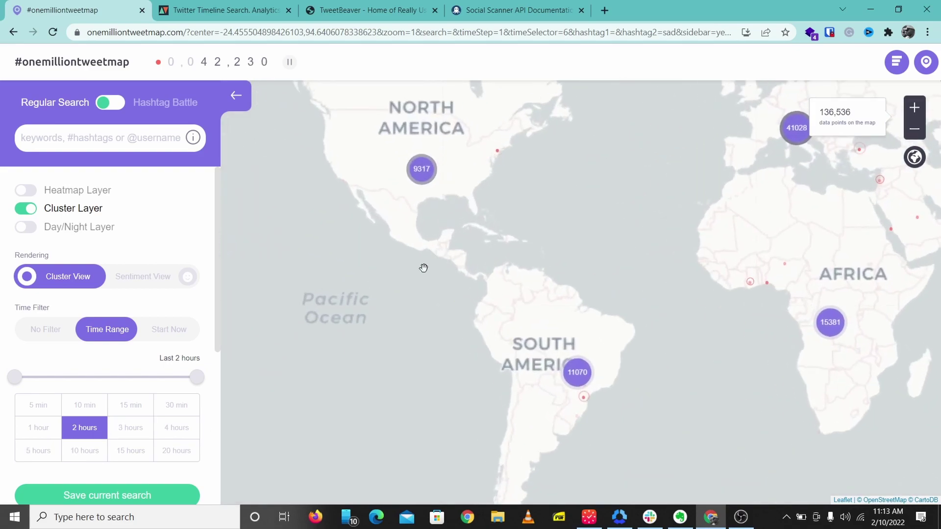
scroll(445, 295, "up", 4)
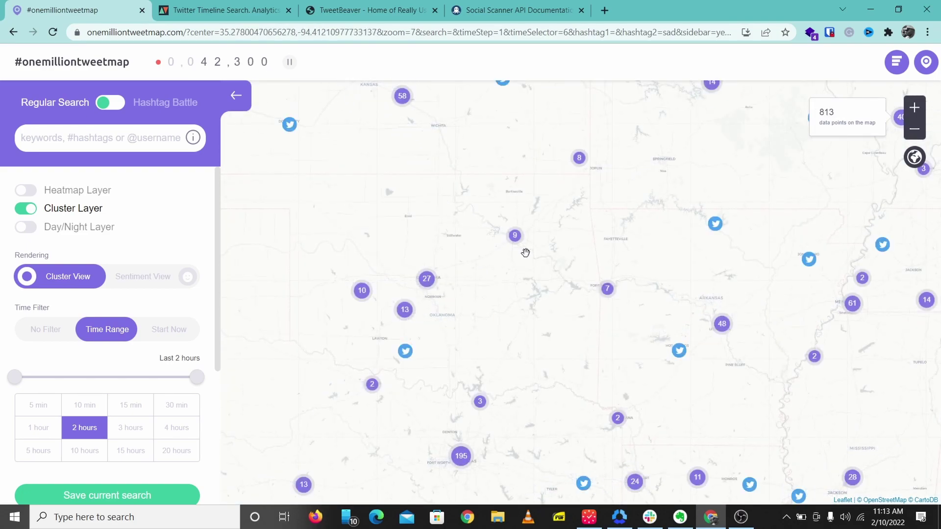
scroll(521, 251, "up", 2)
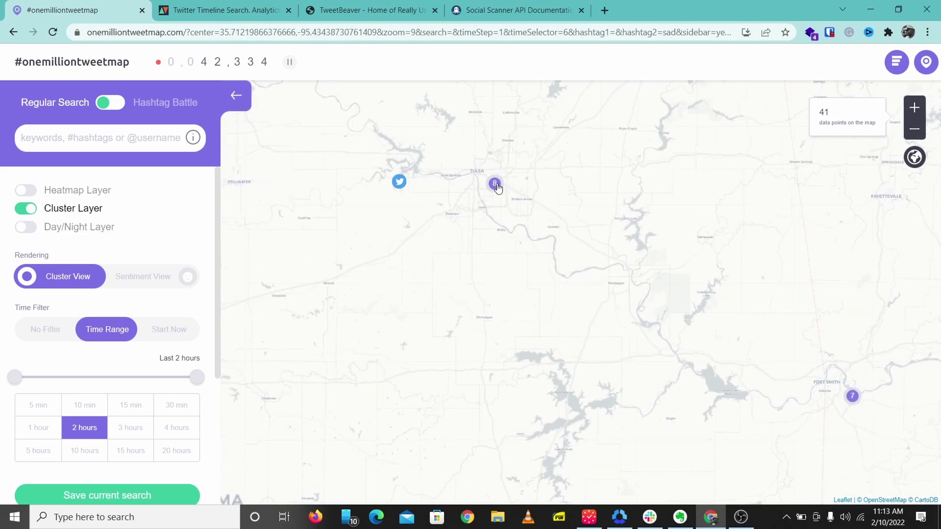
left_click(501, 185)
scroll(535, 157, "down", 4)
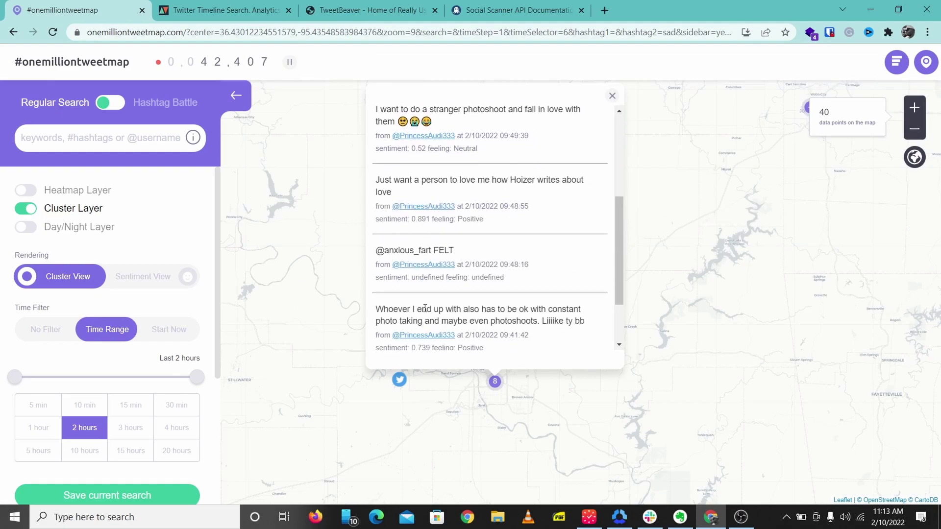
scroll(514, 306, "down", 1)
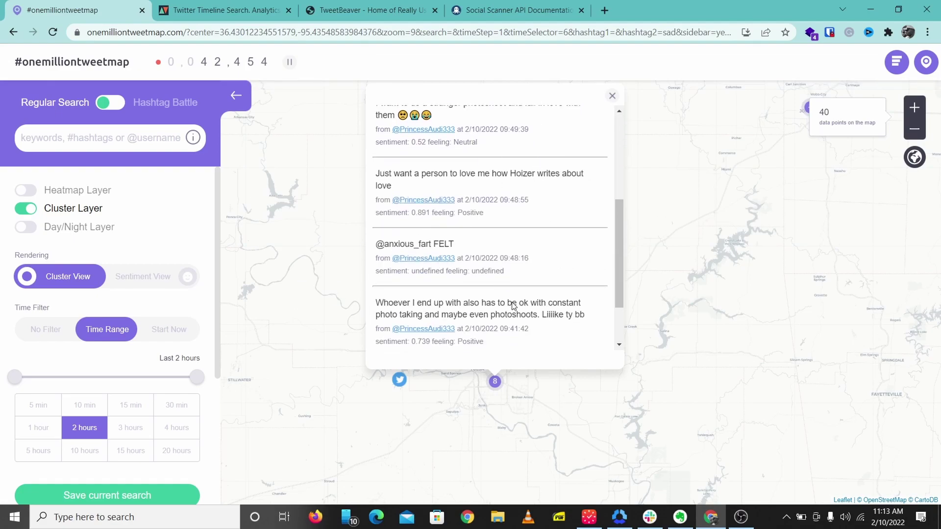
scroll(513, 306, "down", 2)
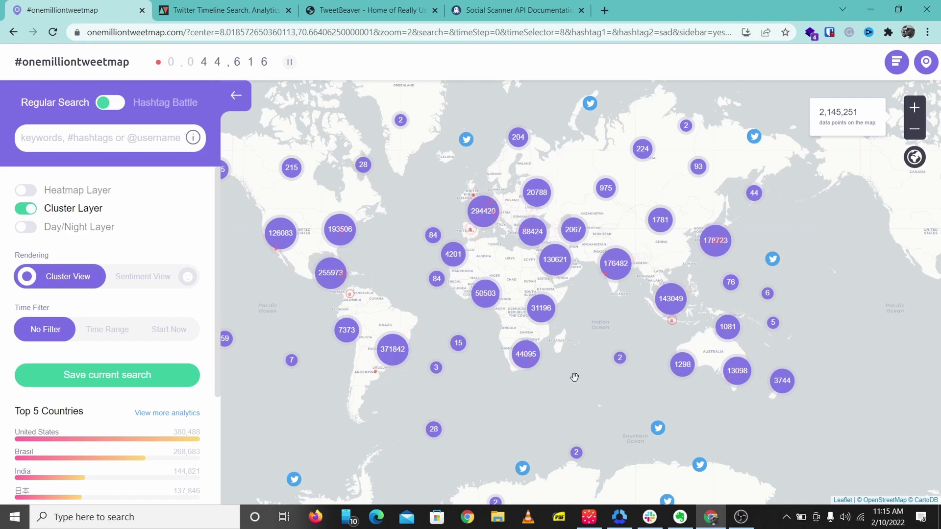
- Map #mma tweets, read the Indonesia and New Zealand tweets, then go to Social Bearing
type("#mma")
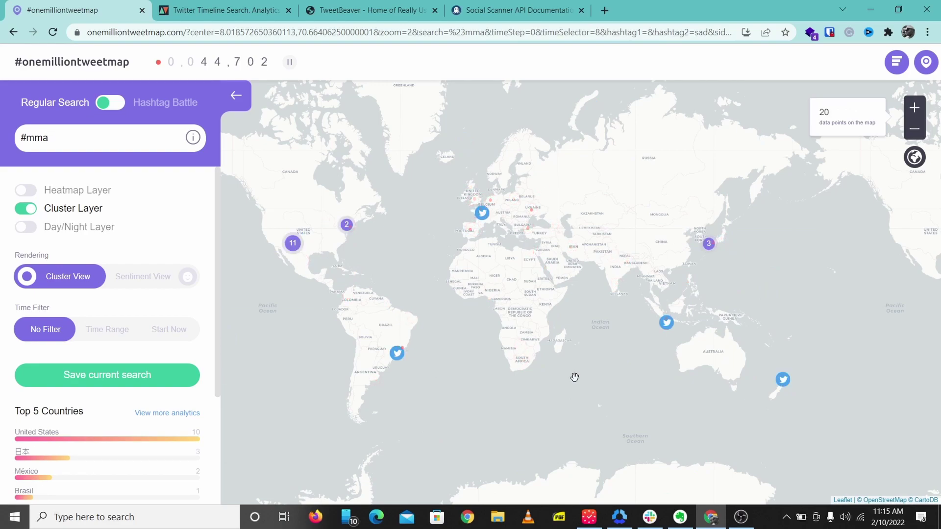
left_click(665, 328)
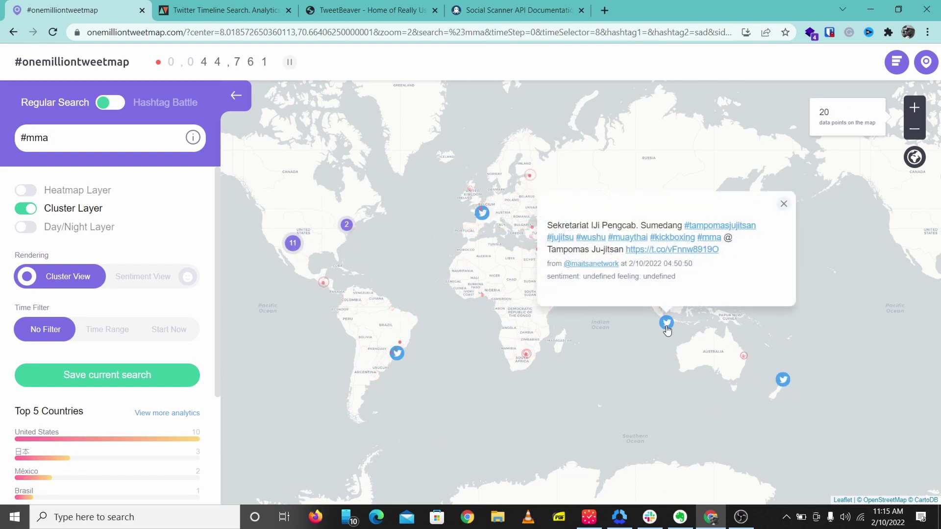
left_click(783, 389)
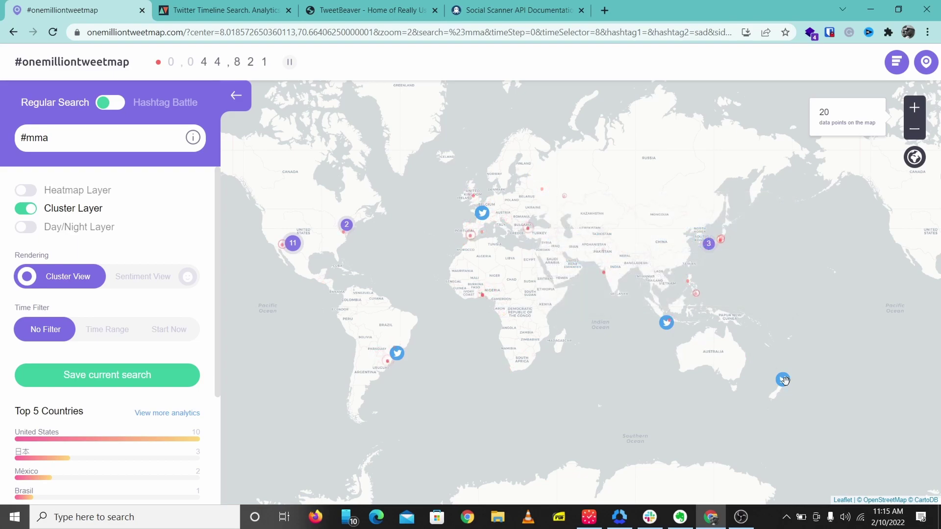
left_click(784, 381)
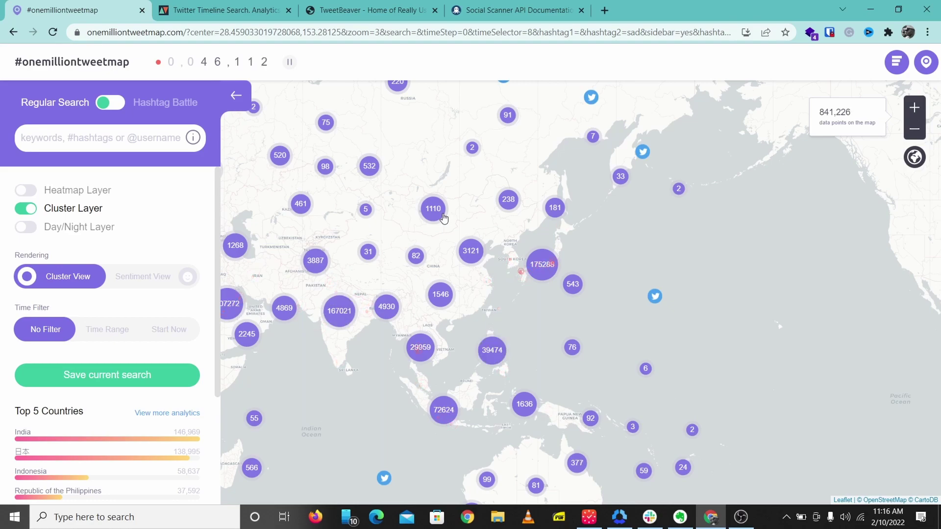
left_click(248, 14)
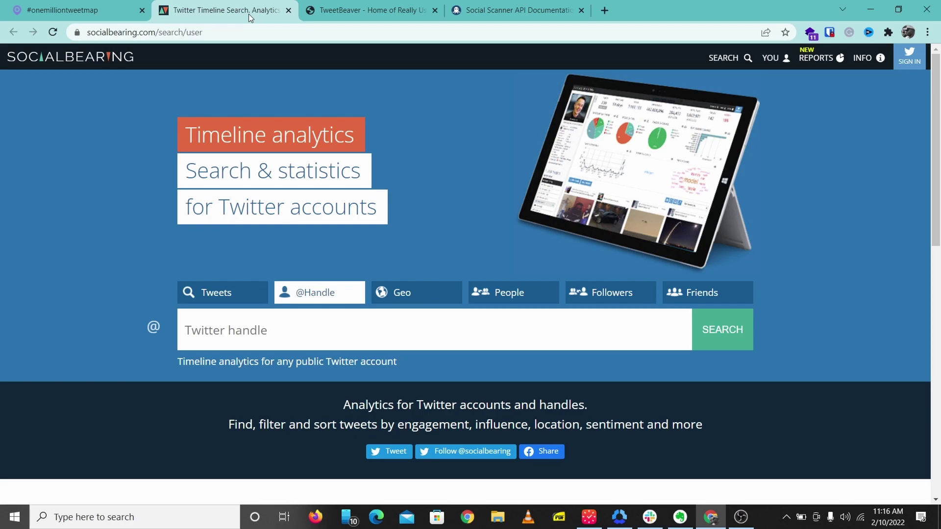
- Run a Social Bearing timeline analysis for the hailbytes Twitter handle
type("ha")
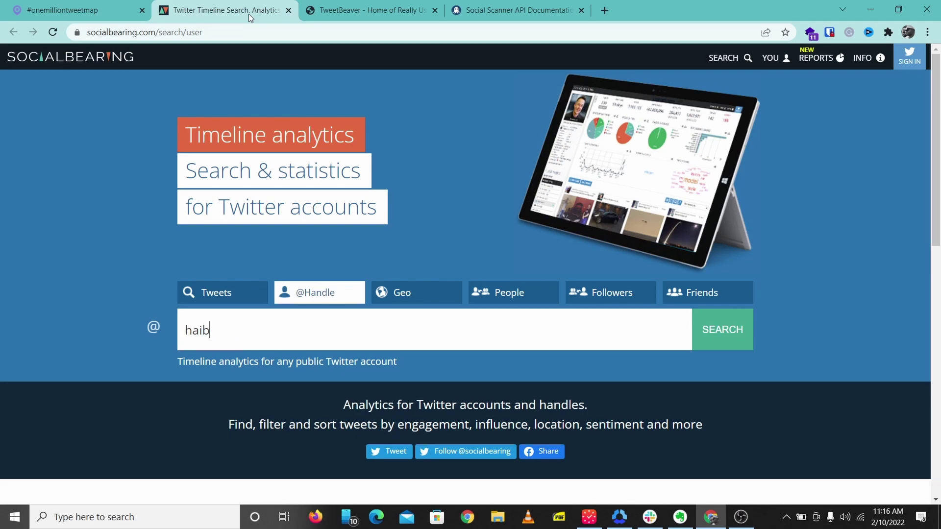
type("ilbytes")
key("Return")
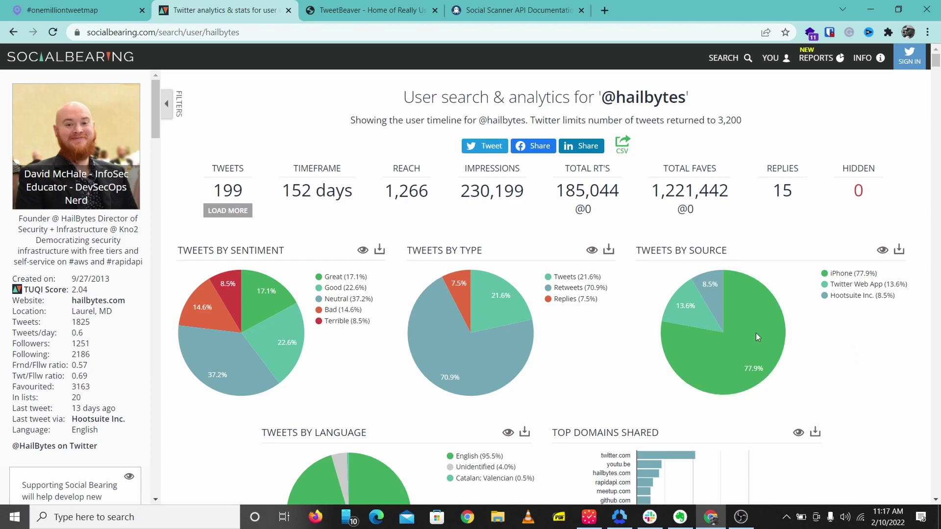
mouse_move(719, 340)
scroll(501, 346, "down", 3)
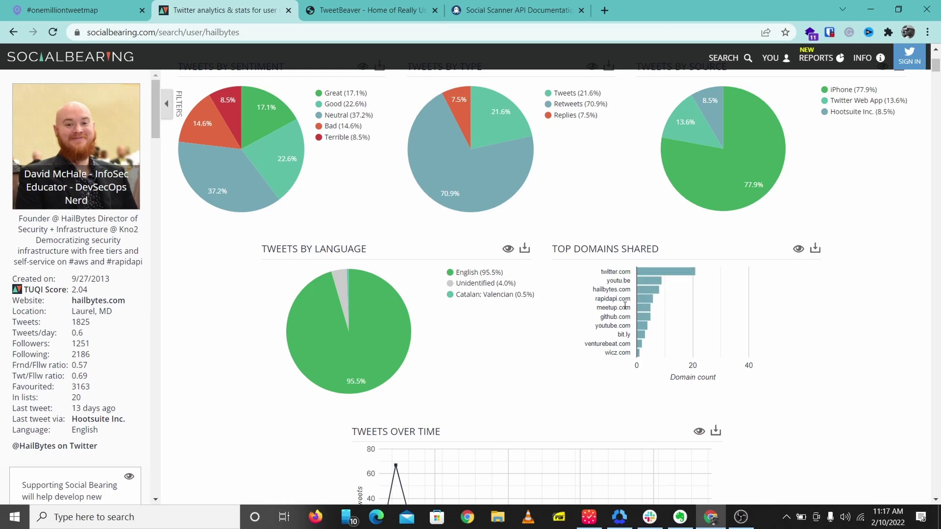
scroll(676, 285, "up", 1)
scroll(676, 285, "down", 10)
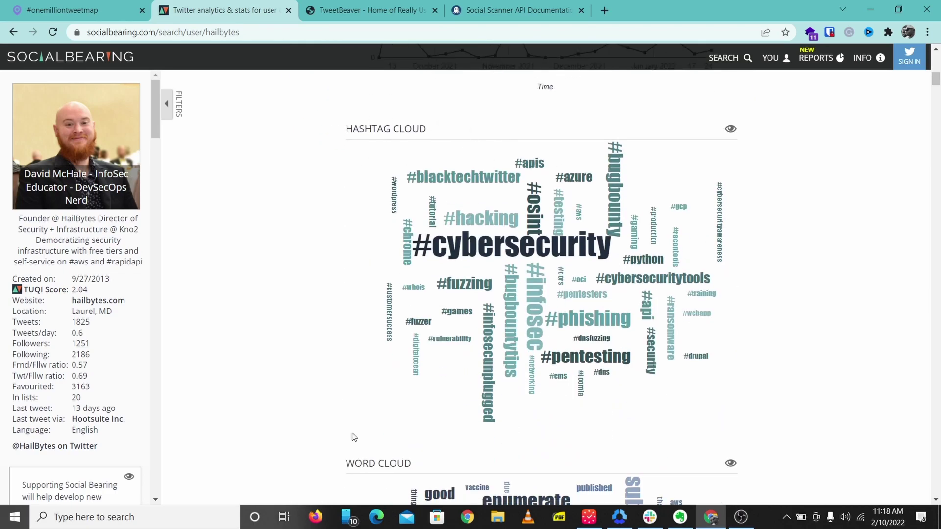
scroll(356, 392, "down", 2)
scroll(542, 353, "up", 1)
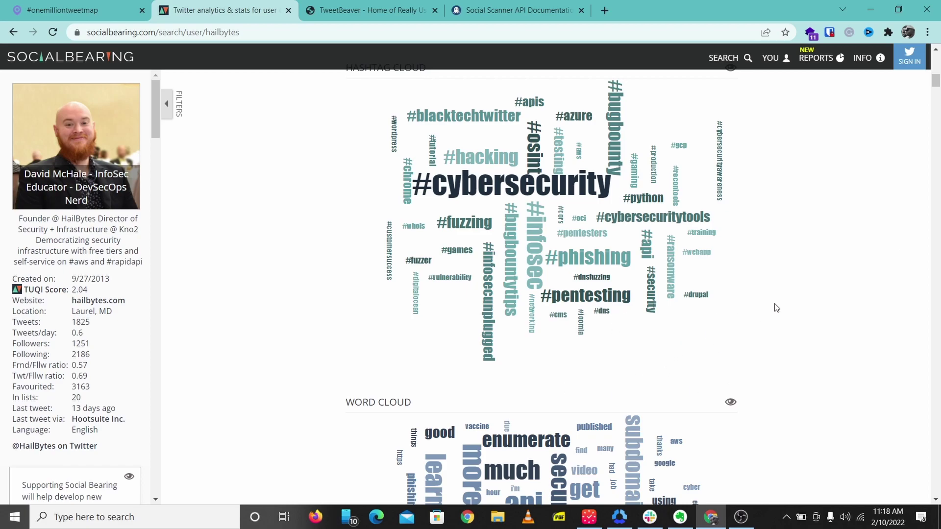
scroll(776, 307, "up", 4)
scroll(804, 266, "down", 4)
left_click_drag(433, 190, 520, 194)
left_click(579, 196)
scroll(802, 278, "down", 5)
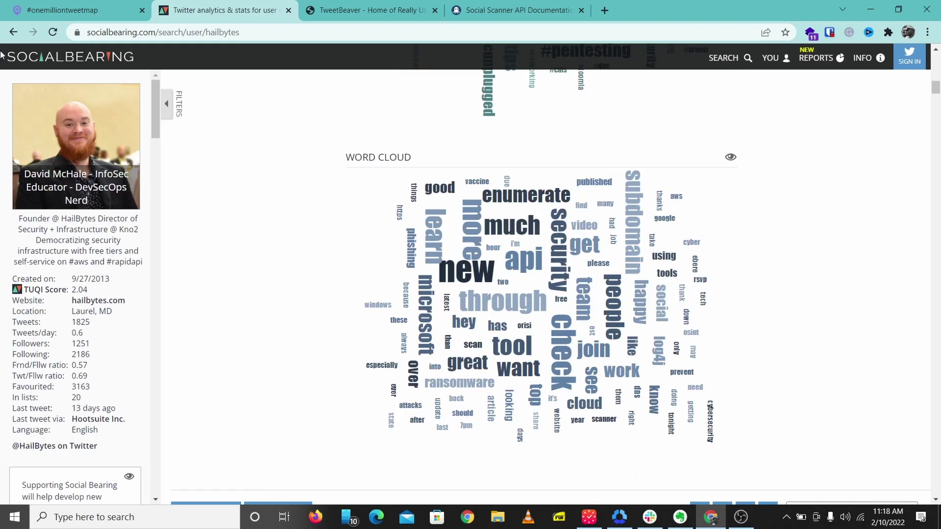
left_click_drag(539, 203, 506, 306)
scroll(361, 357, "up", 5)
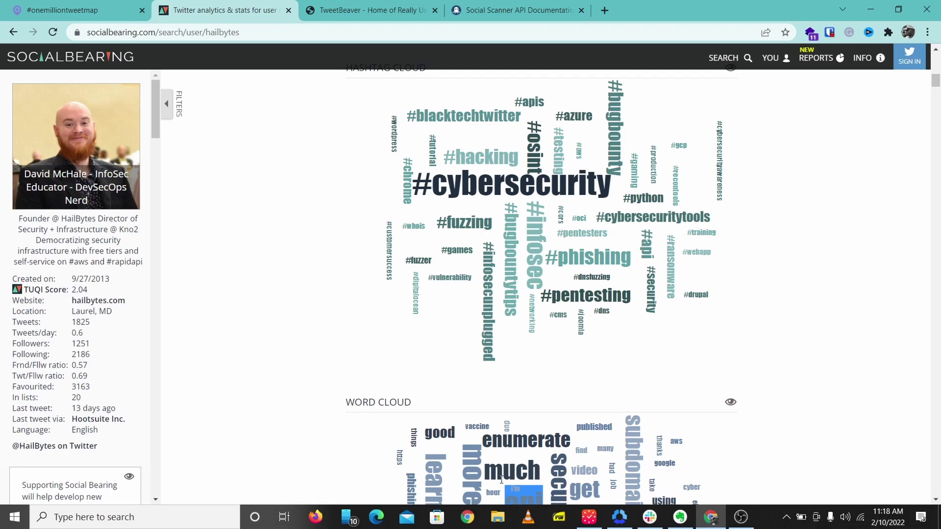
key("alt+Left")
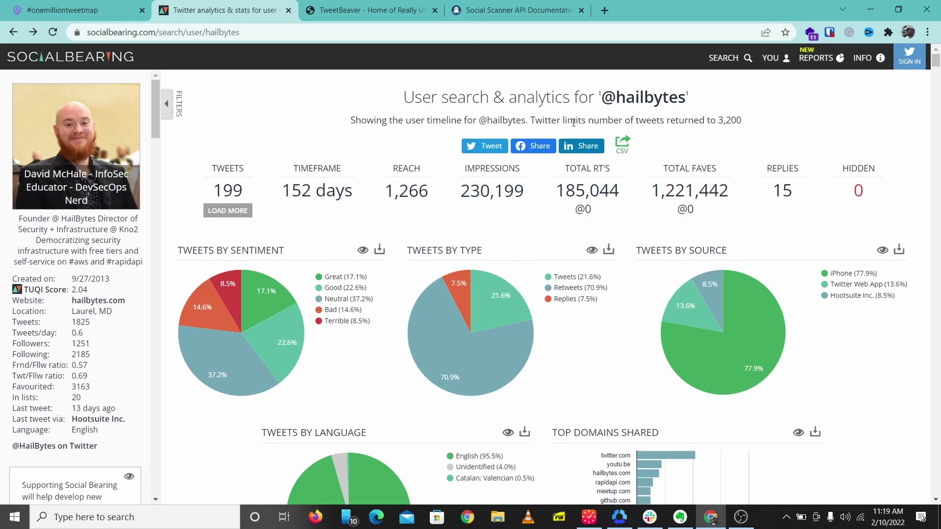
scroll(547, 269, "down", 2)
scroll(547, 268, "down", 3)
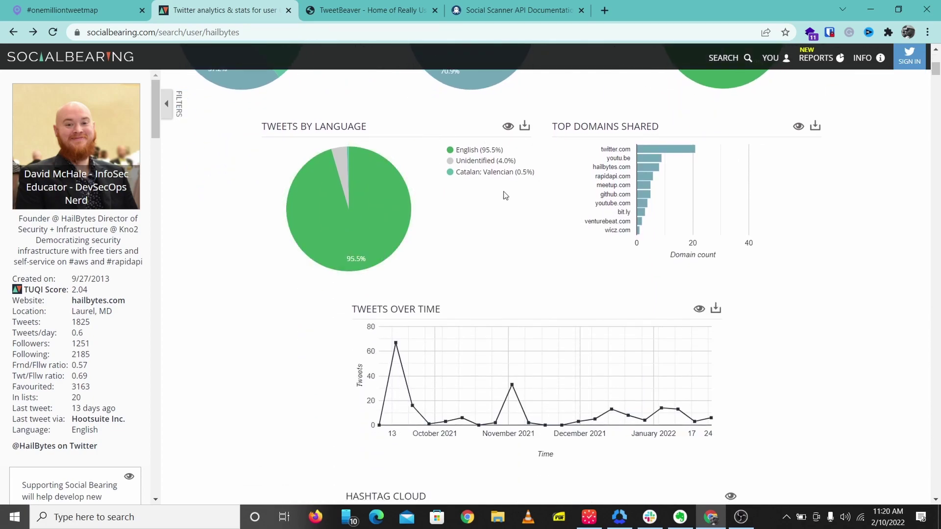
scroll(476, 254, "down", 1)
scroll(476, 254, "down", 5)
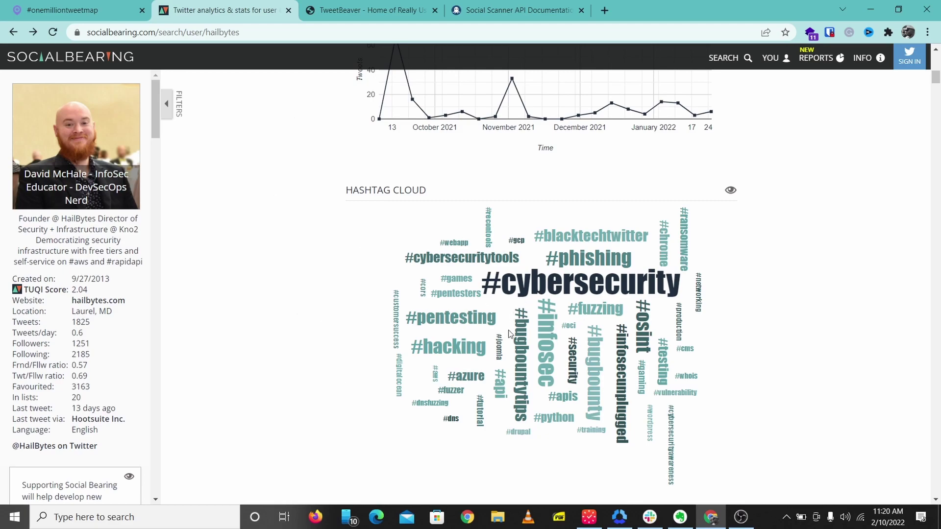
scroll(510, 334, "down", 6)
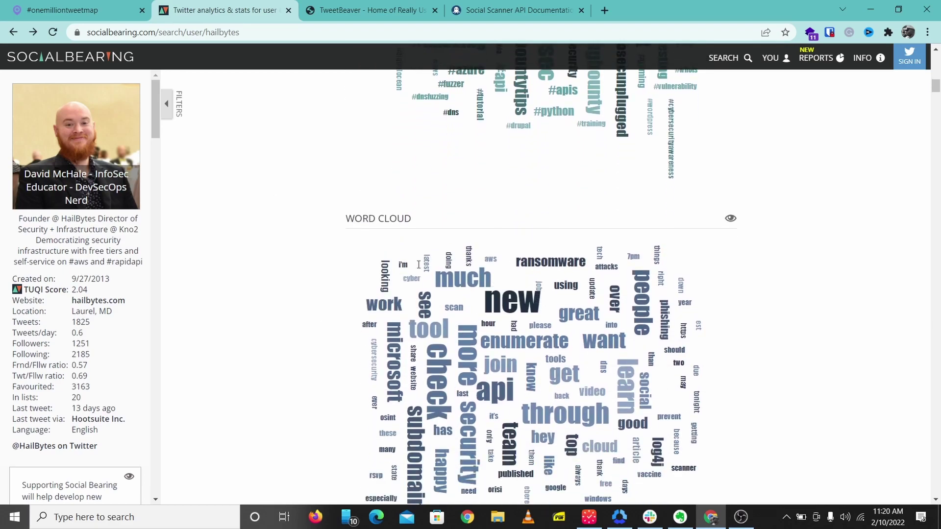
scroll(418, 264, "down", 3)
scroll(418, 274, "down", 12)
scroll(419, 268, "up", 15)
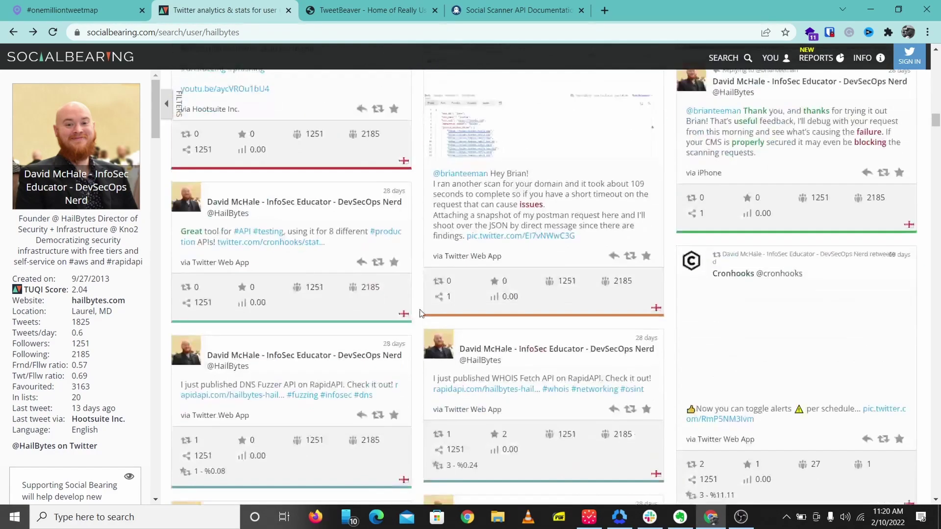
- Open TweetBeaver's common-followers tool and enter hailbytes as the first account
left_click(352, 11)
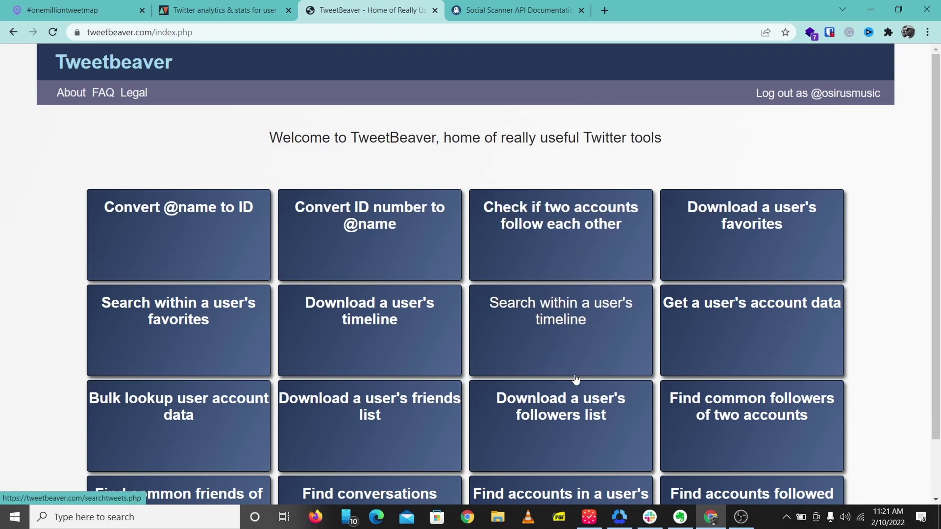
left_click(744, 448)
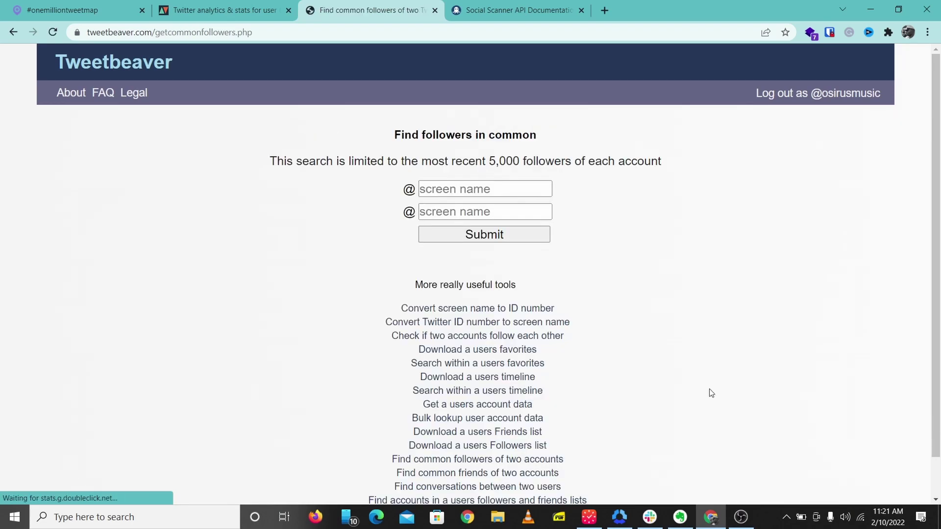
left_click(473, 192)
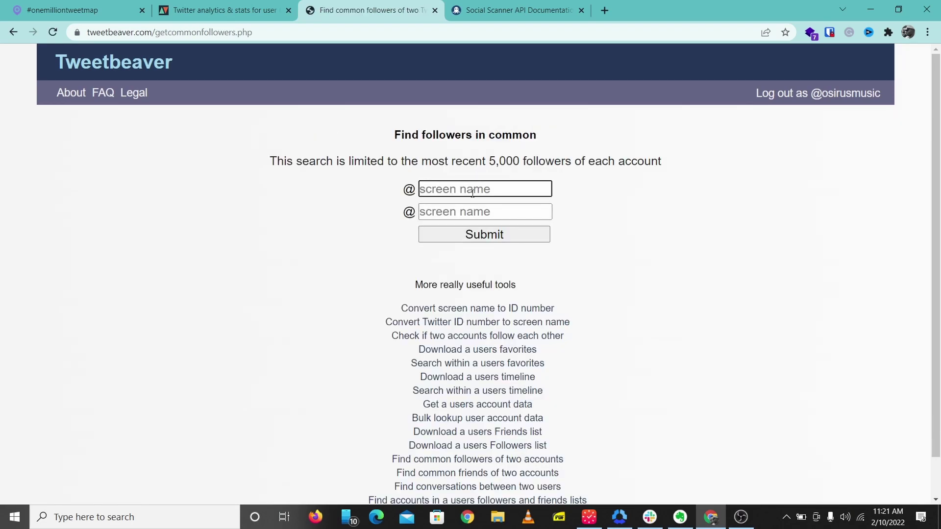
type("hailbytes")
- Enter thecybermentor as the second account, fixing the typo, and submit the search
key("Tab")
type("the")
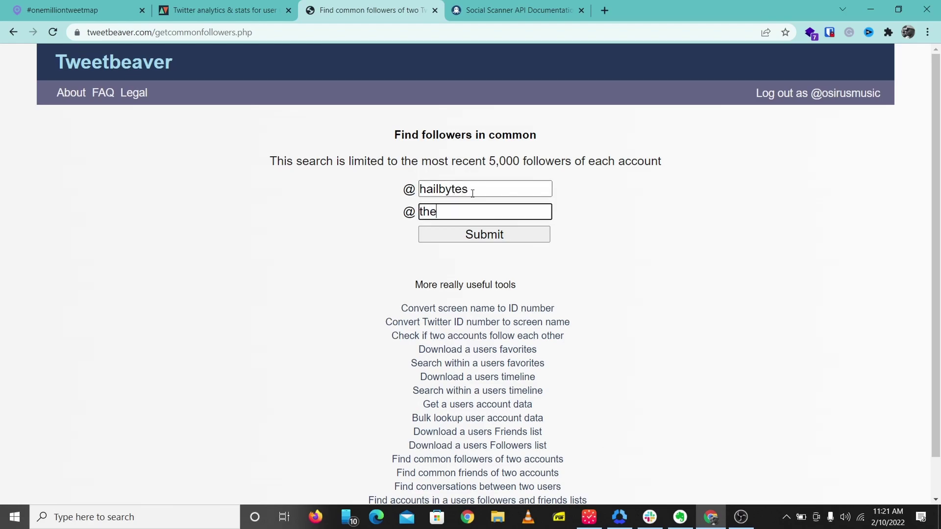
type("cybermontor")
key("BackSpace")
key("BackSpace")
key("BackSpace")
key("BackSpace")
type("entor")
double_click(502, 185)
double_click(526, 212)
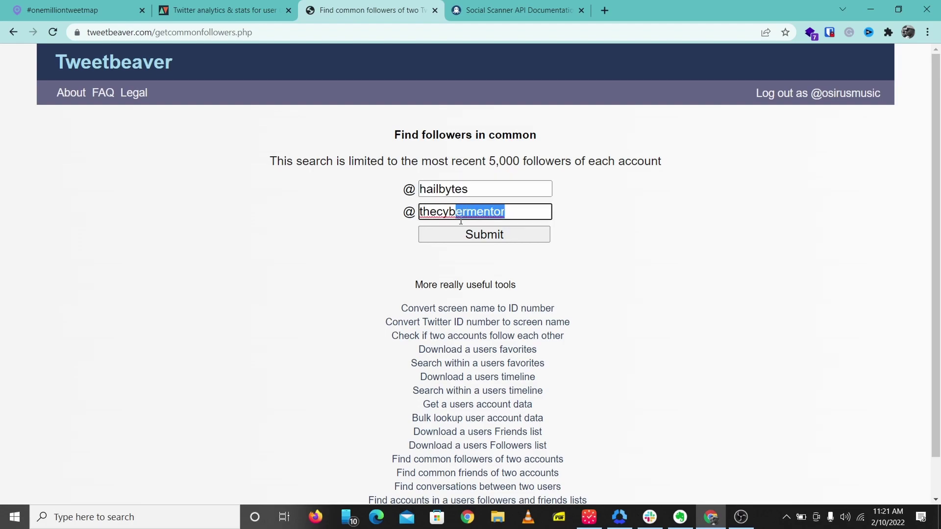
left_click(469, 236)
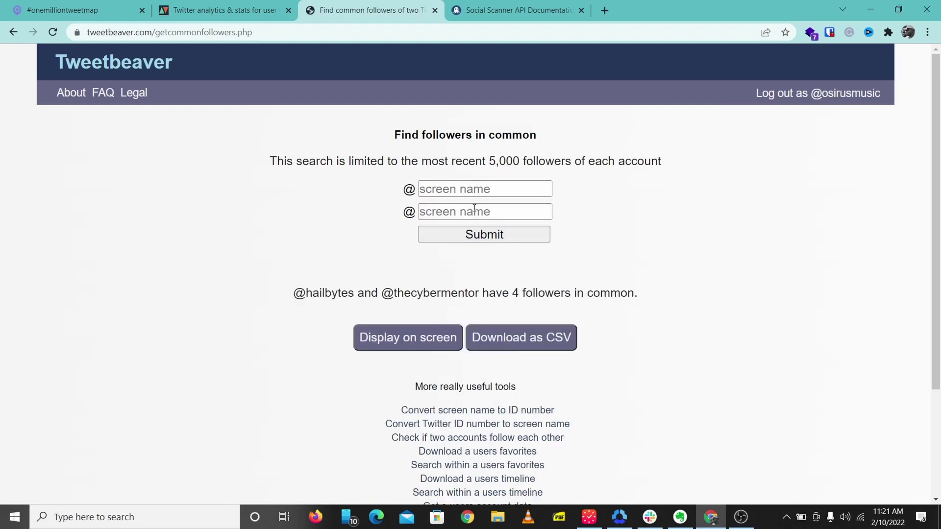
- Display the common followers on screen and browse their profile table
scroll(512, 277, "down", 3)
left_click(406, 192)
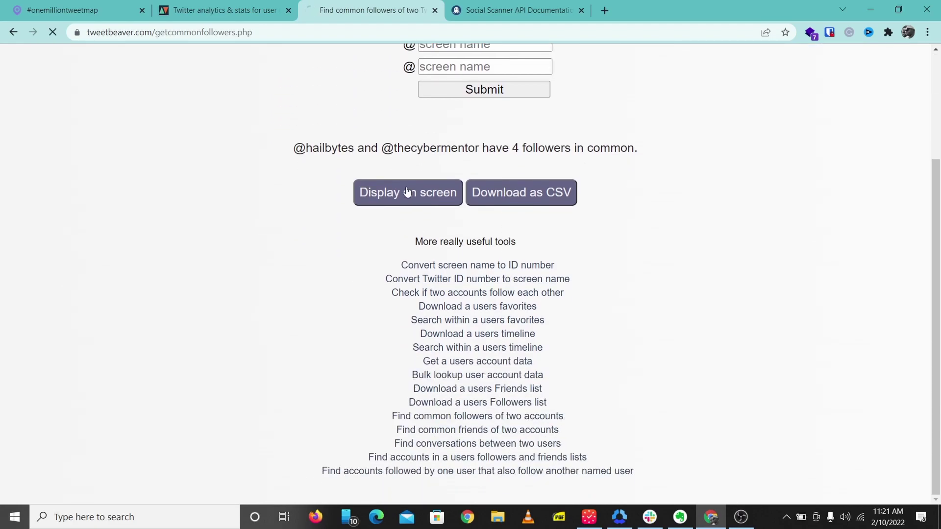
scroll(293, 265, "down", 2)
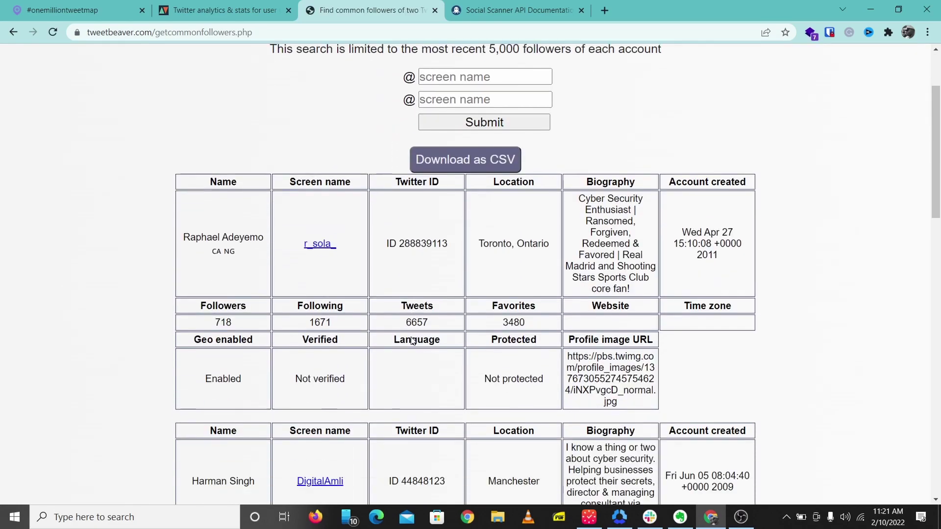
left_click_drag(298, 245, 357, 235)
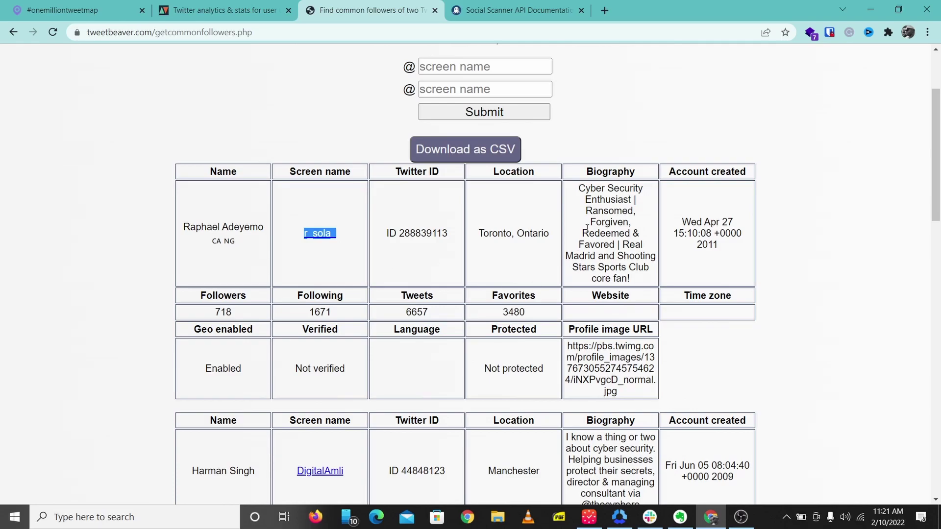
scroll(587, 229, "down", 5)
scroll(333, 240, "down", 5)
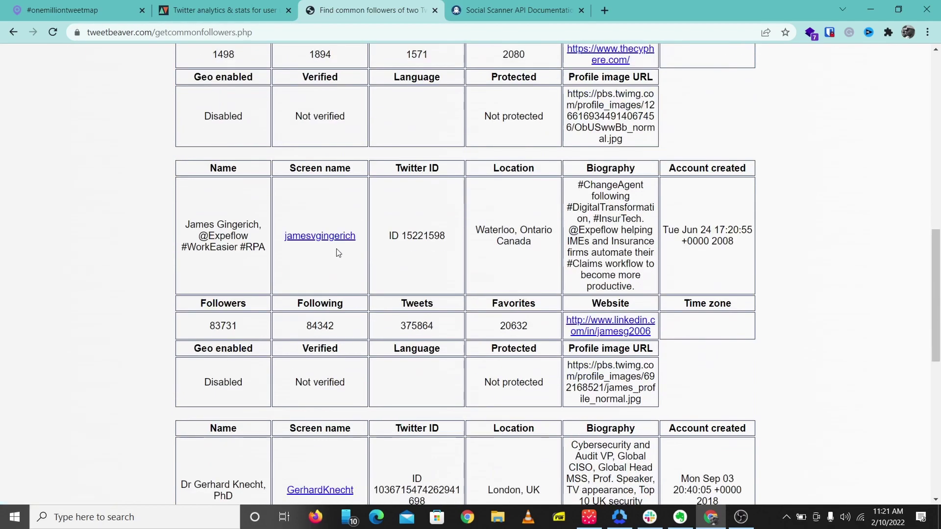
scroll(380, 287, "down", 8)
scroll(549, 235, "up", 7)
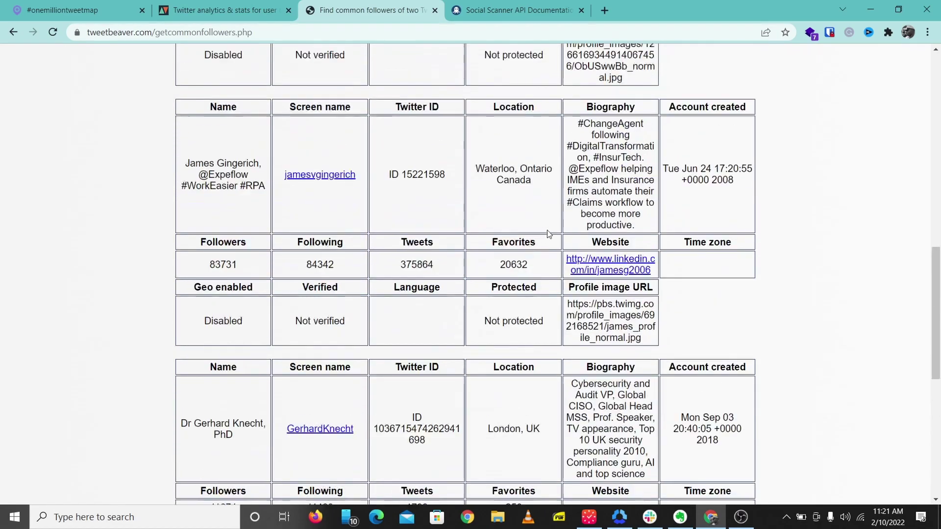
scroll(548, 234, "up", 6)
scroll(596, 197, "up", 8)
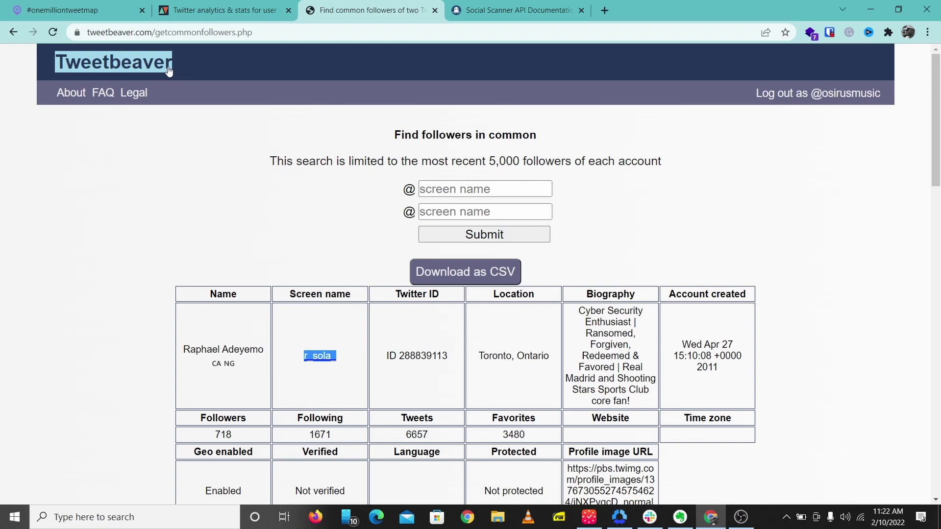
- Return to the TweetBeaver tools home page, browse its tiles, then go to the Social Scanner API docs
left_click(113, 63)
scroll(485, 243, "down", 1)
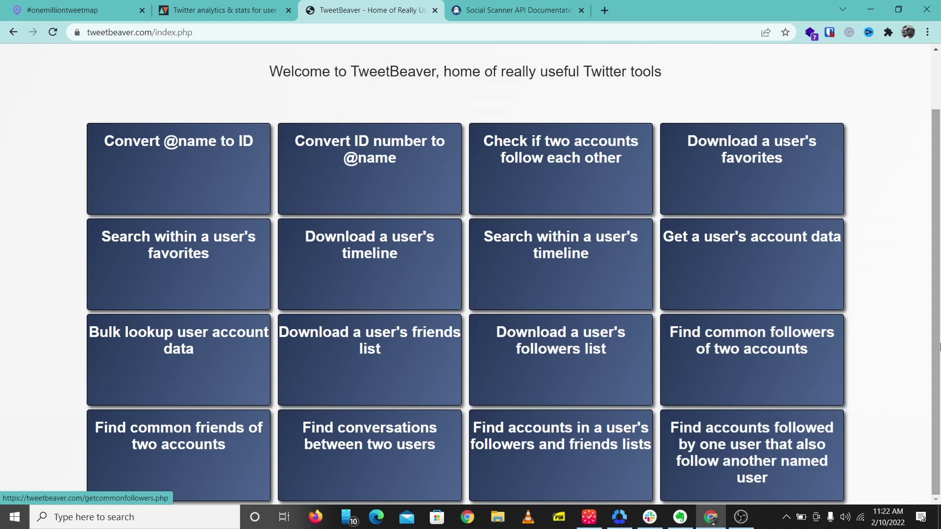
left_click(518, 11)
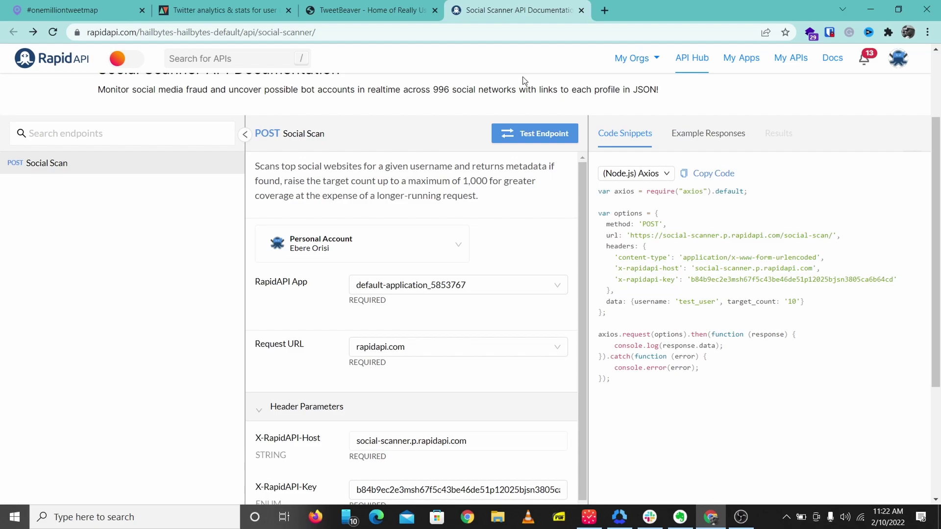
- Cycle through the TweetBeaver, Social Bearing and tweet map tabs, returning to the API docs
left_click(422, 11)
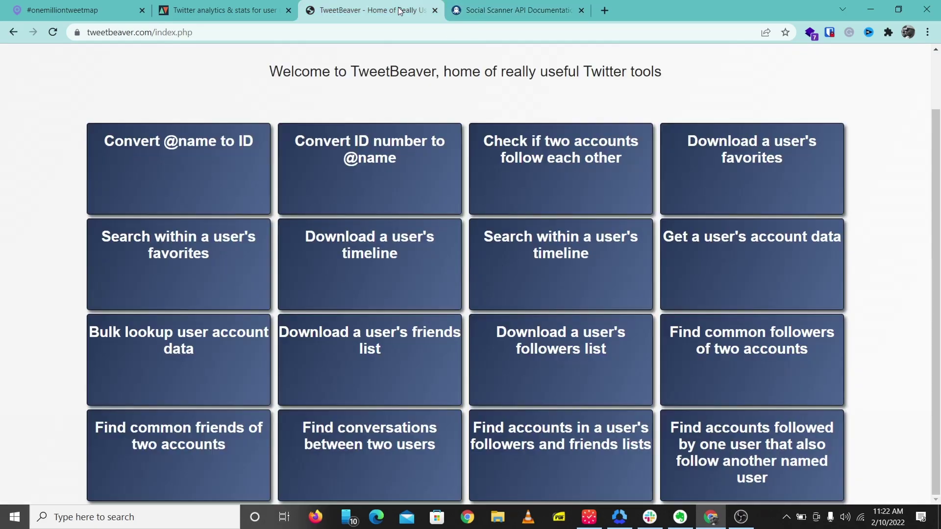
left_click(245, 15)
left_click(77, 11)
left_click(515, 10)
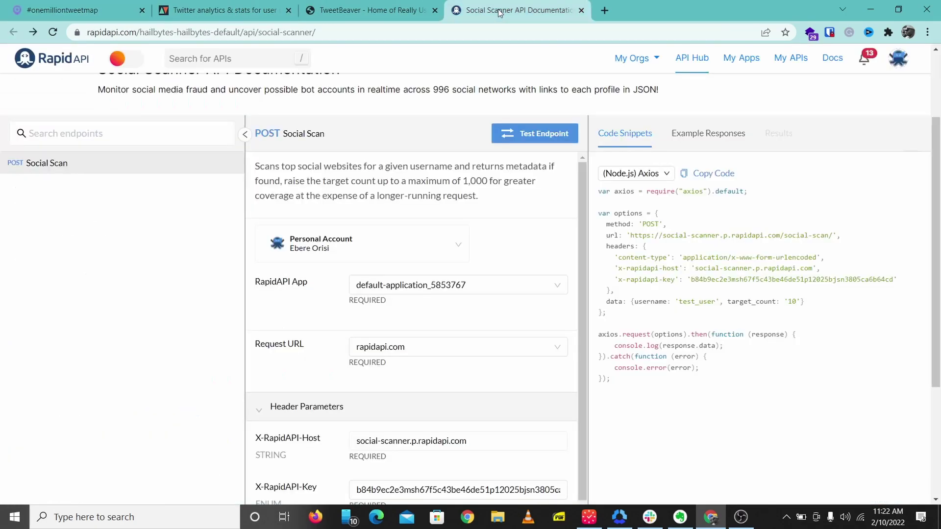
- Replace the request body username with the target account and set target_count to Extensive Scan (25)
scroll(450, 360, "down", 3)
scroll(450, 360, "down", 3)
double_click(461, 305)
key("BackSpace")
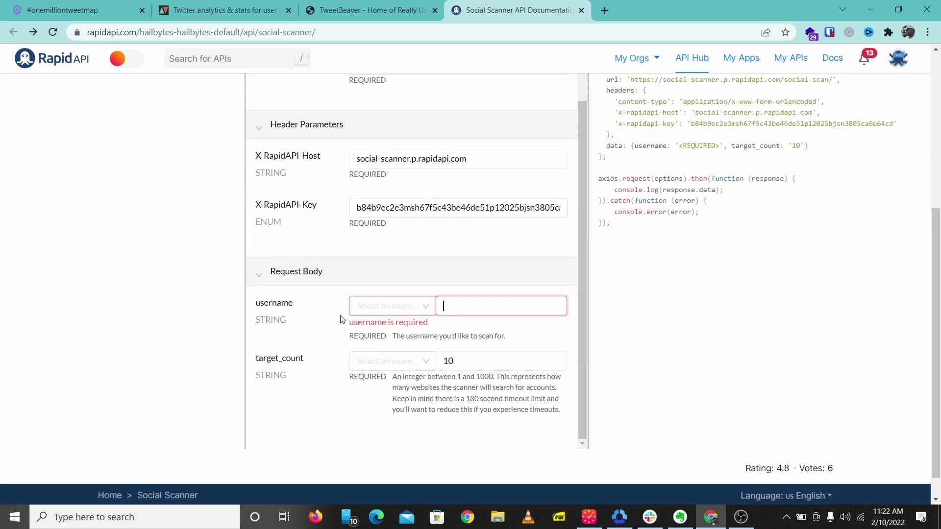
type("el")
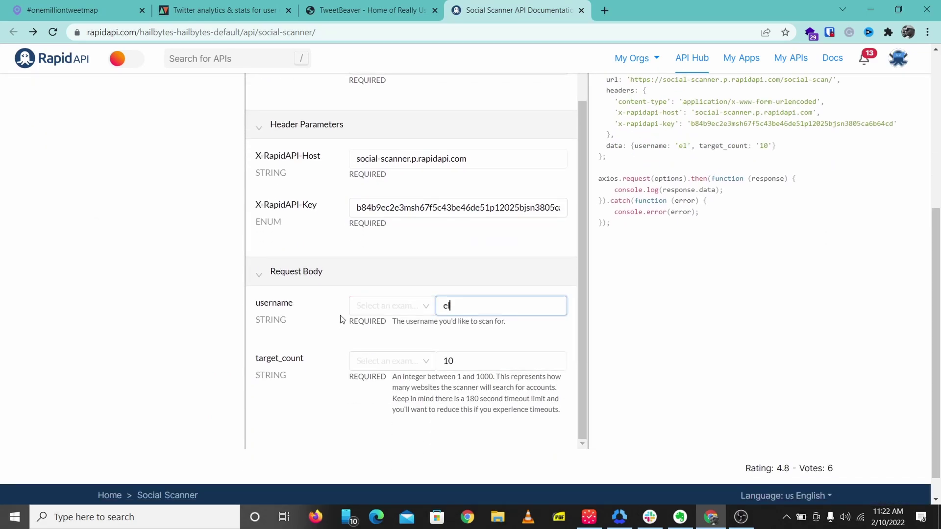
type("onmusk")
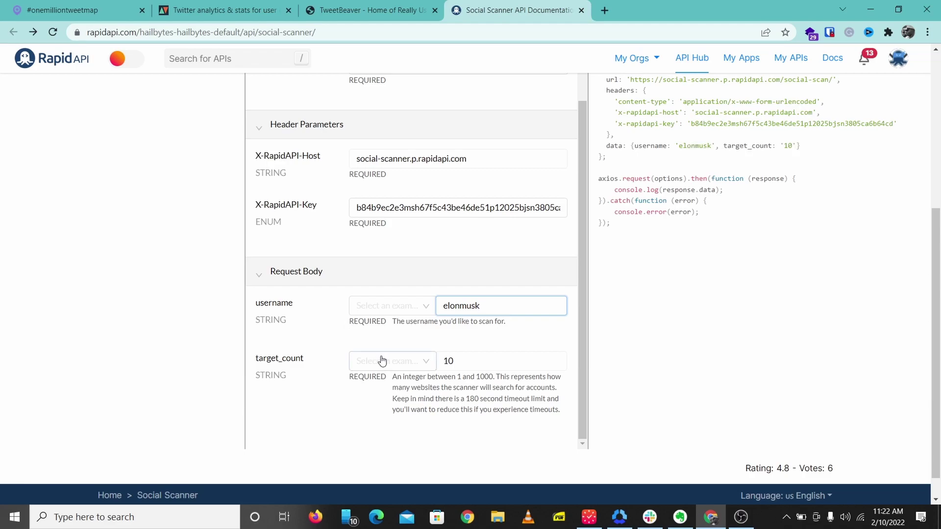
left_click(382, 361)
left_click(388, 385)
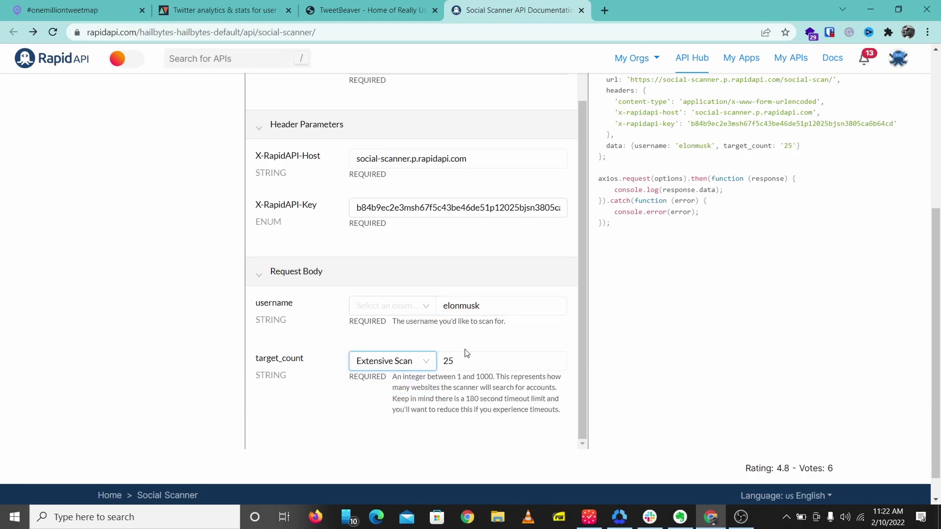
scroll(467, 353, "up", 10)
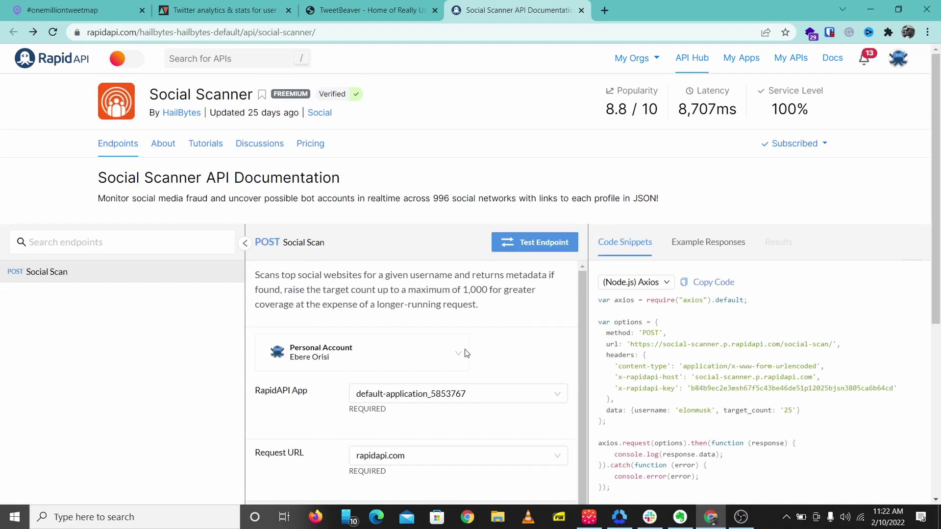
- Send the Social Scan test request and expand the first detected profiles in the results
left_click(519, 243)
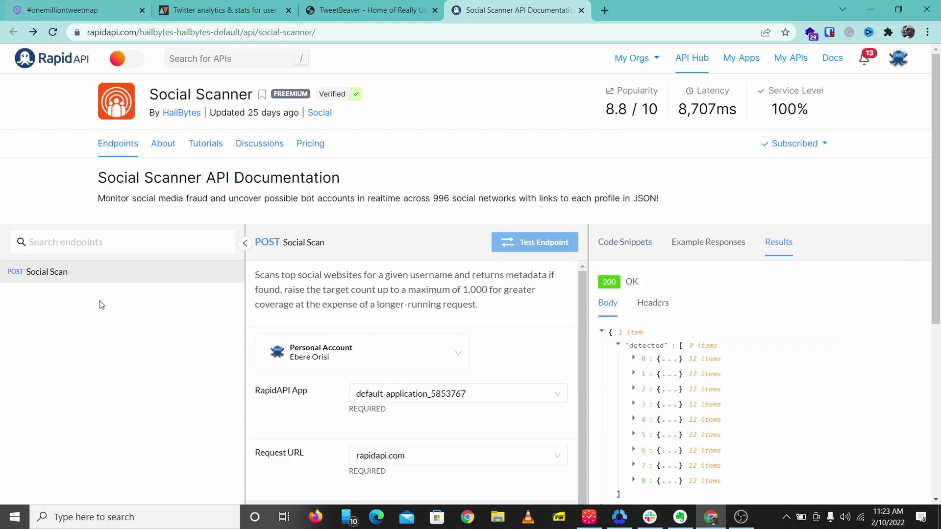
scroll(672, 323, "down", 3)
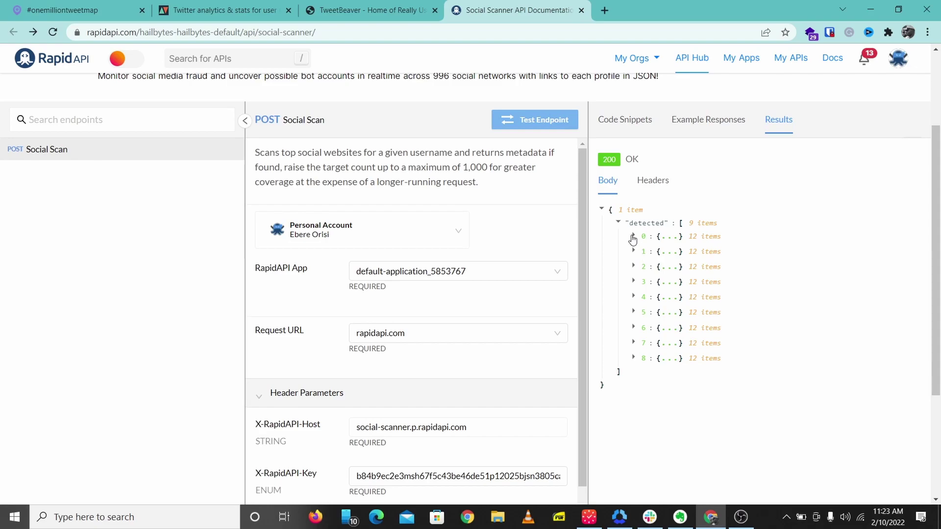
left_click(633, 237)
scroll(638, 279, "down", 3)
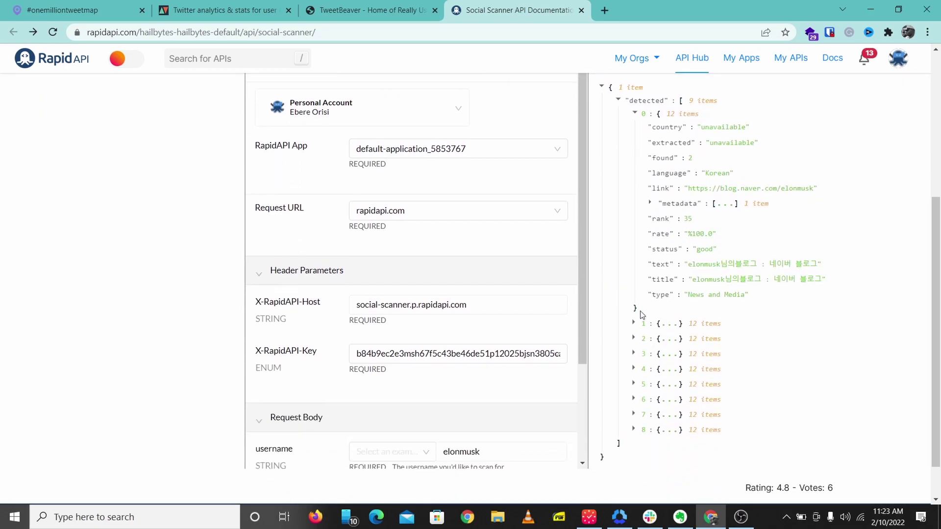
left_click(633, 325)
scroll(637, 343, "down", 5)
scroll(642, 390, "down", 5)
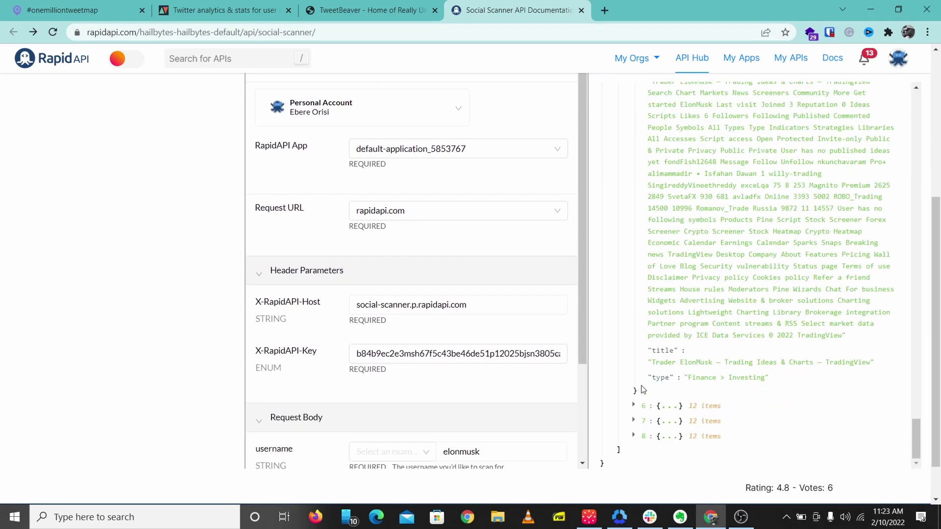
- Expand detected items 6, 7 and 8 and review their JSON details
left_click(634, 412)
scroll(676, 373, "down", 5)
scroll(687, 361, "up", 4)
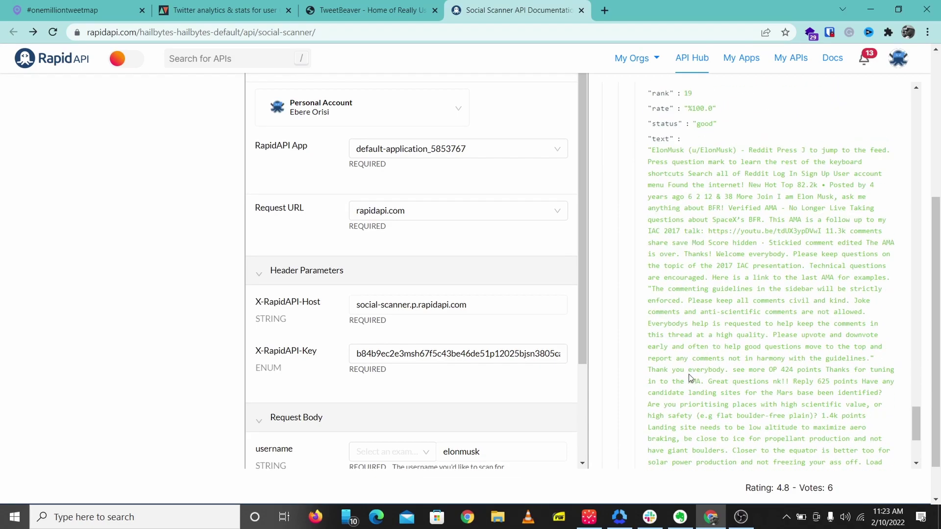
scroll(683, 368, "down", 8)
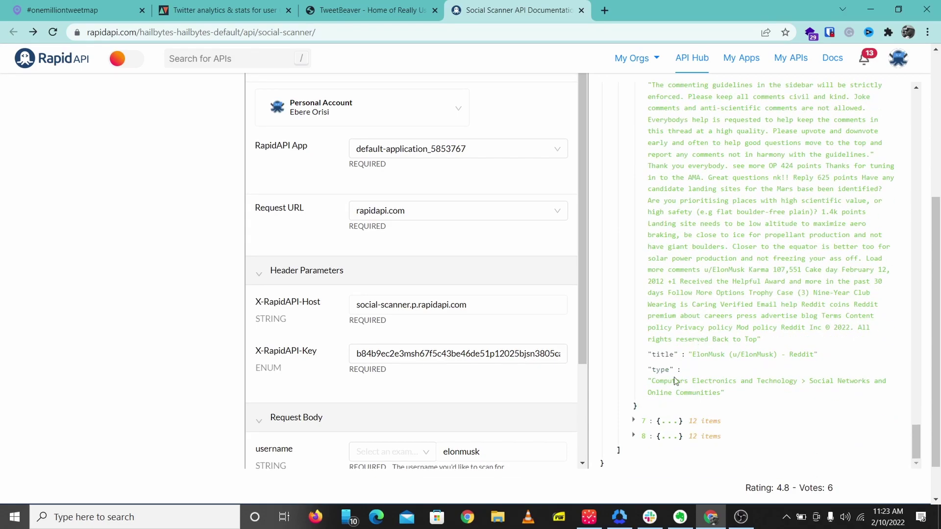
left_click(634, 421)
scroll(657, 343, "down", 8)
scroll(655, 332, "up", 4)
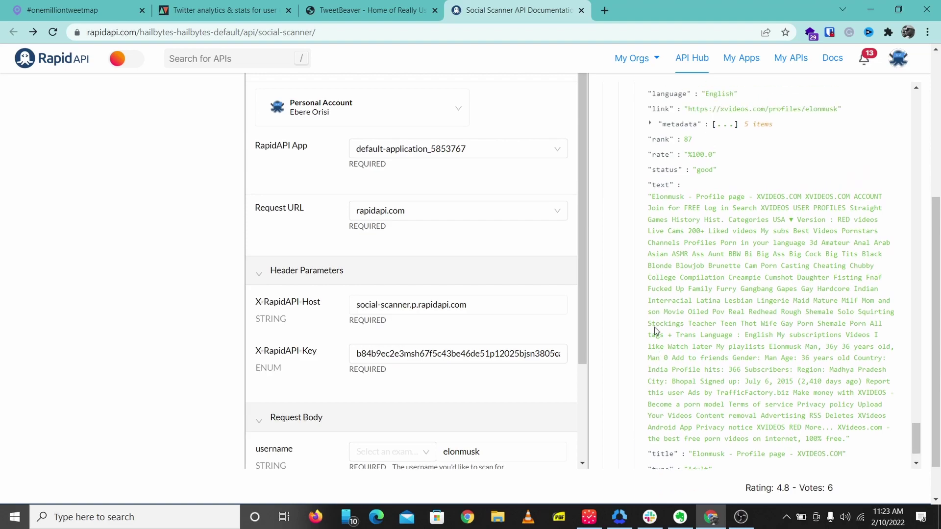
scroll(647, 392, "down", 5)
left_click(641, 438)
scroll(675, 220, "down", 8)
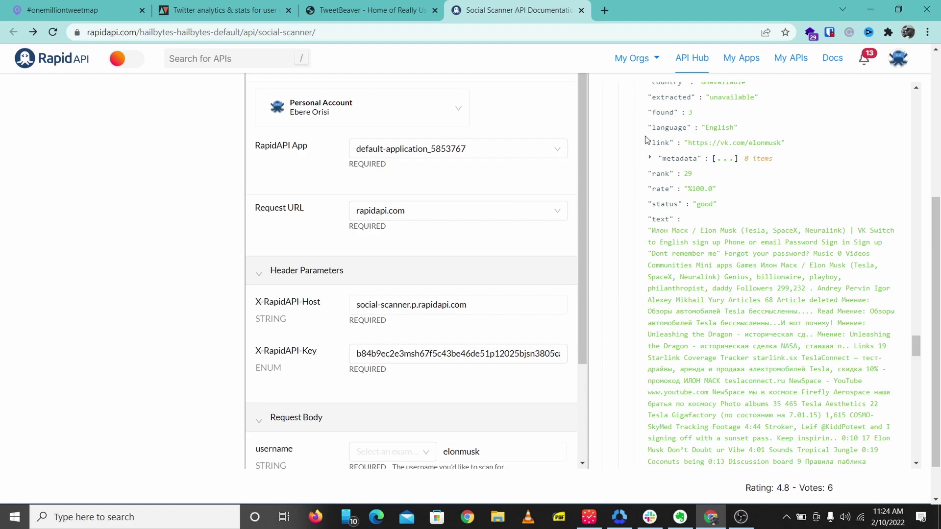
- Step back through the TweetBeaver and Social Bearing tabs to the onemilliontweetmap map
left_click(363, 9)
left_click(212, 11)
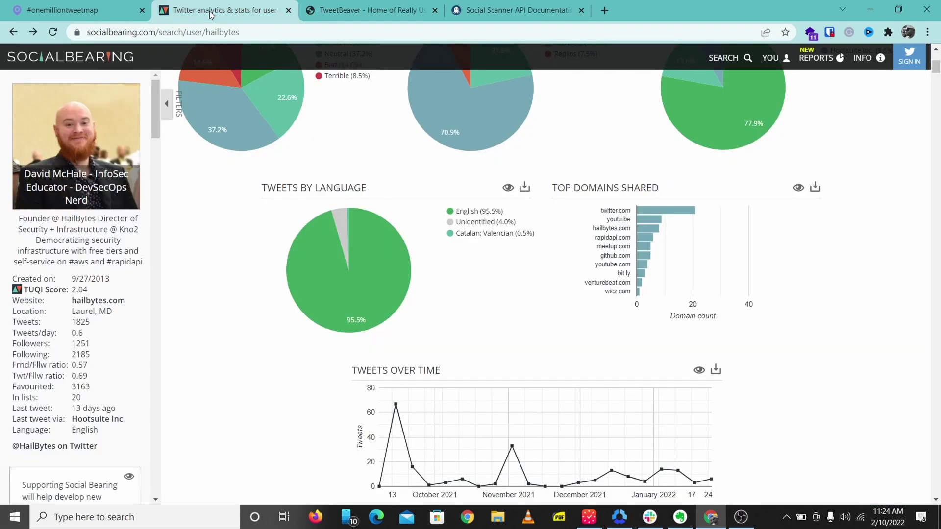
left_click(106, 10)
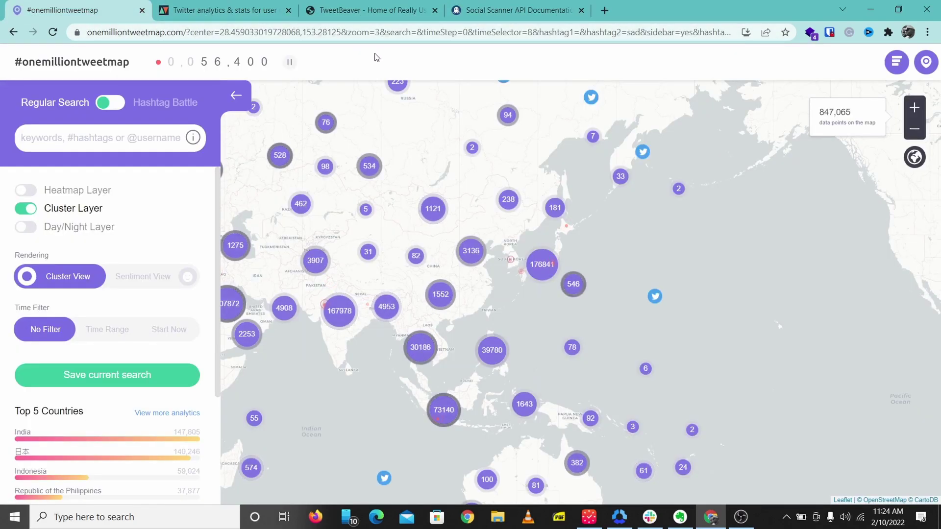